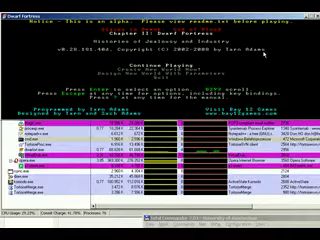
Step: Load the saved fortress from the main menu and shift the map view left over it
key("Return")
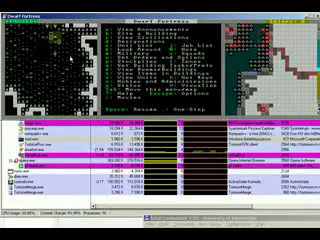
key("Left")
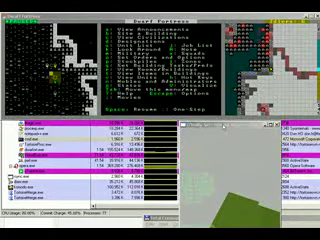
Step: Focus the LiveViz OpenGL window showing the fortress as green 3D blocks
left_click(225, 126)
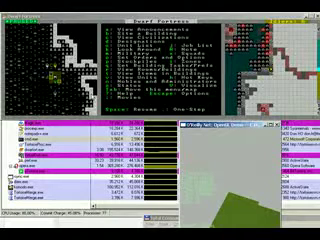
Step: Enter look mode with k over the above-ground map, then check the OpenGL window follows
key("k")
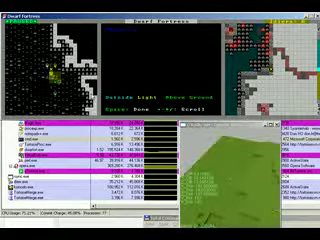
key("Return")
key("Escape")
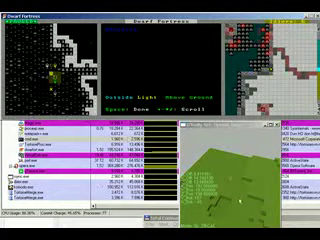
left_click(231, 183)
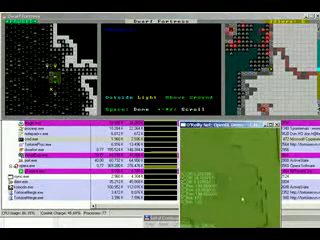
Step: Designate a rectangular channel-digging area from the d designations menu
key("alt+Tab")
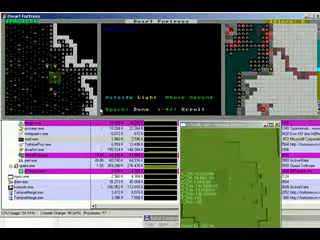
key("d")
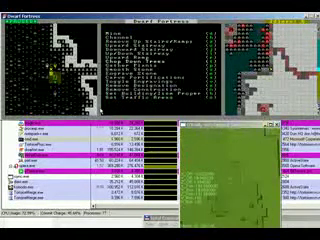
key("Return")
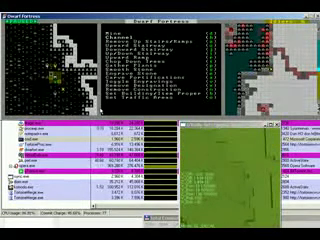
key("Escape")
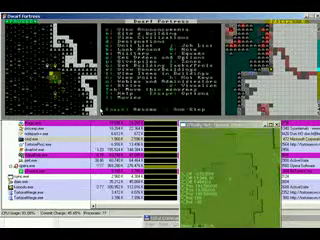
Step: Unpause so dwarves dig, watch the 3D viewer, then pause the game again
key("space")
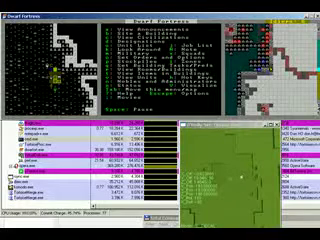
left_click(240, 177)
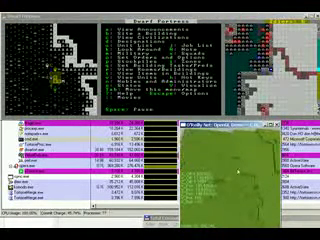
key("alt+Tab")
key("space")
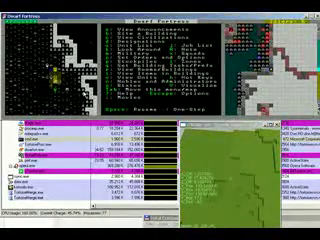
Step: Orbit the LiveViz 3D terrain to view the fortress from new angles
left_click(243, 195)
left_click_drag(247, 186, 230, 170)
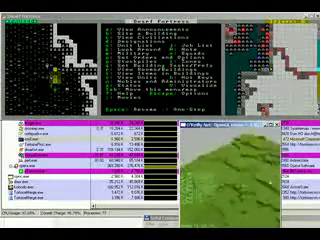
left_click_drag(243, 186, 248, 180)
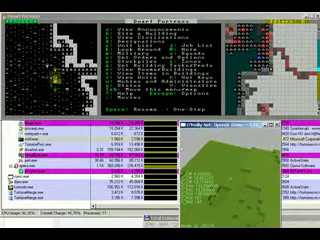
Step: Change the map level with < and view a fish cleaner dwarf's details
left_click(133, 110)
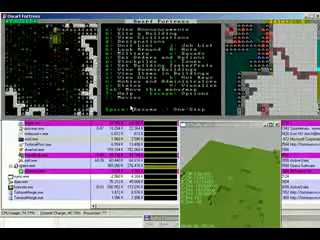
key("shift+less")
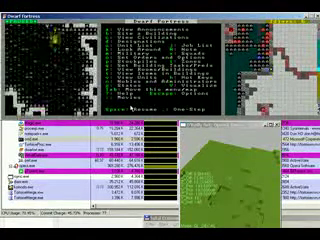
key("v")
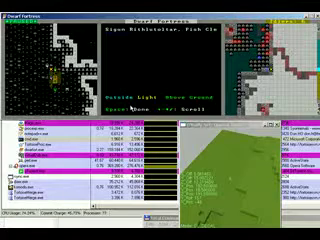
key("Escape")
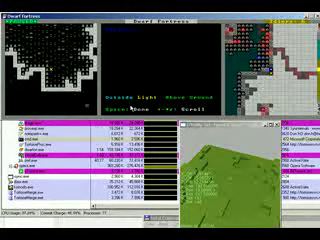